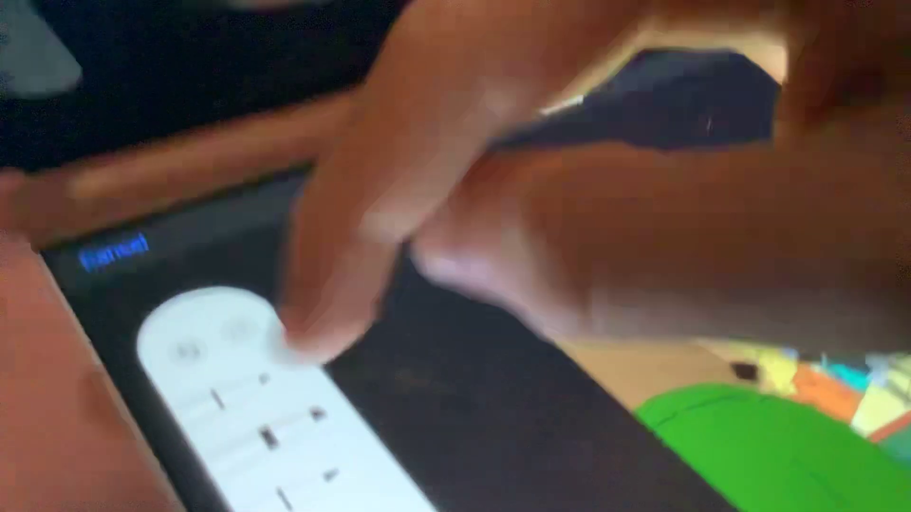
# - Bring up the pen's thickness and opacity options, dismiss them, then bring them back up
pyautogui.click(306, 334)
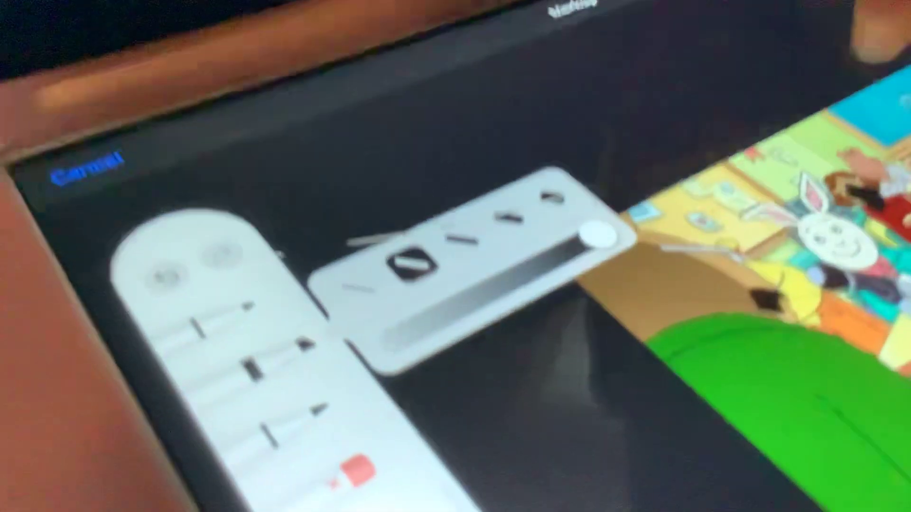
pyautogui.click(819, 214)
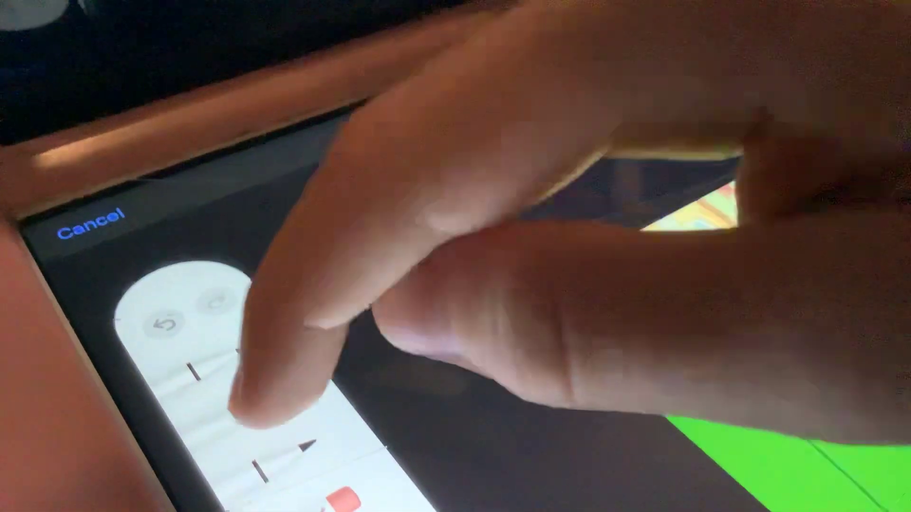
pyautogui.click(214, 328)
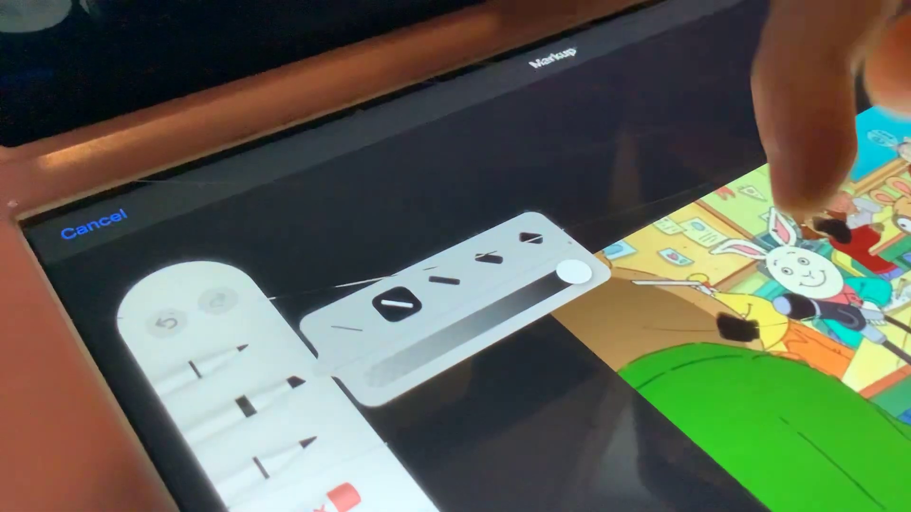